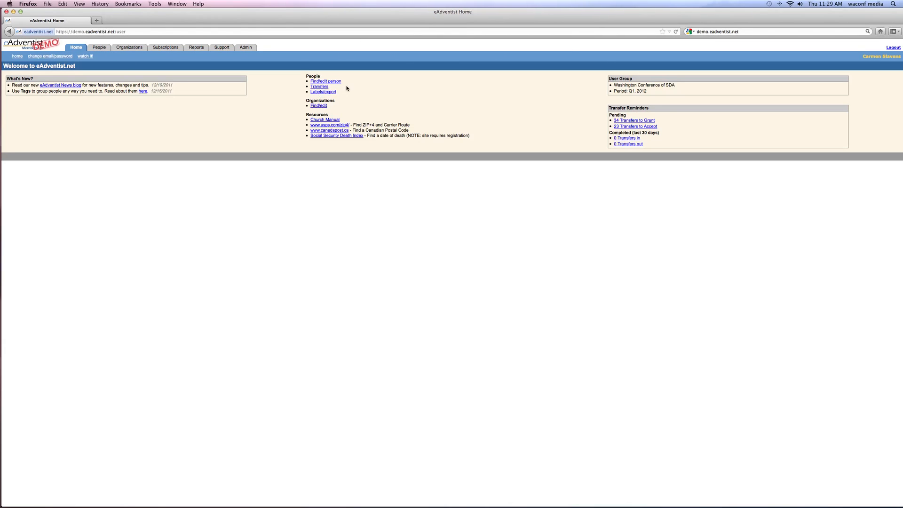
Search the people records by the person's last name and first initial, with the member status set to any status.
left_click(320, 81)
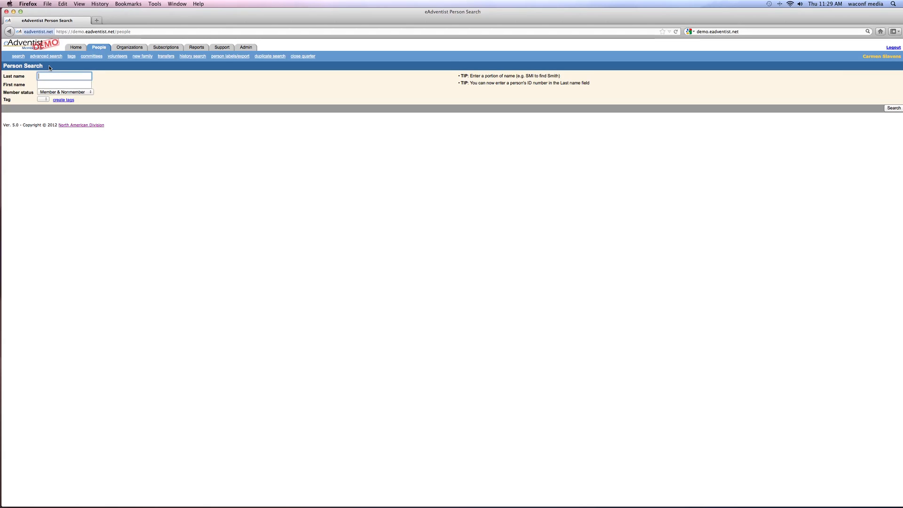
type("silver")
left_click(61, 84)
type("j")
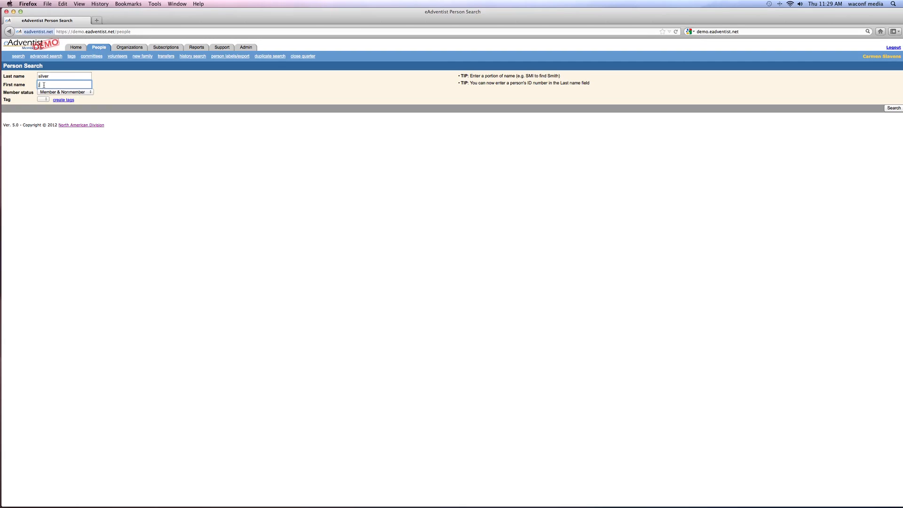
left_click(91, 94)
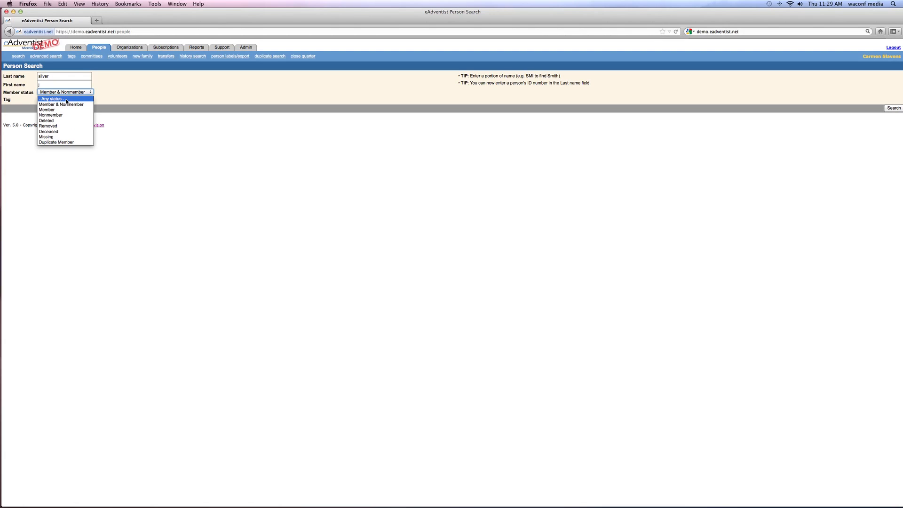
left_click(67, 99)
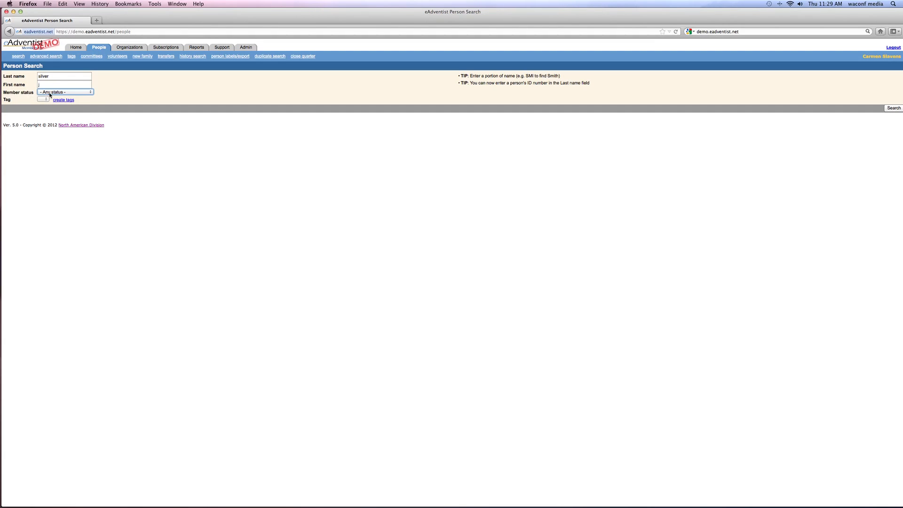
left_click(92, 93)
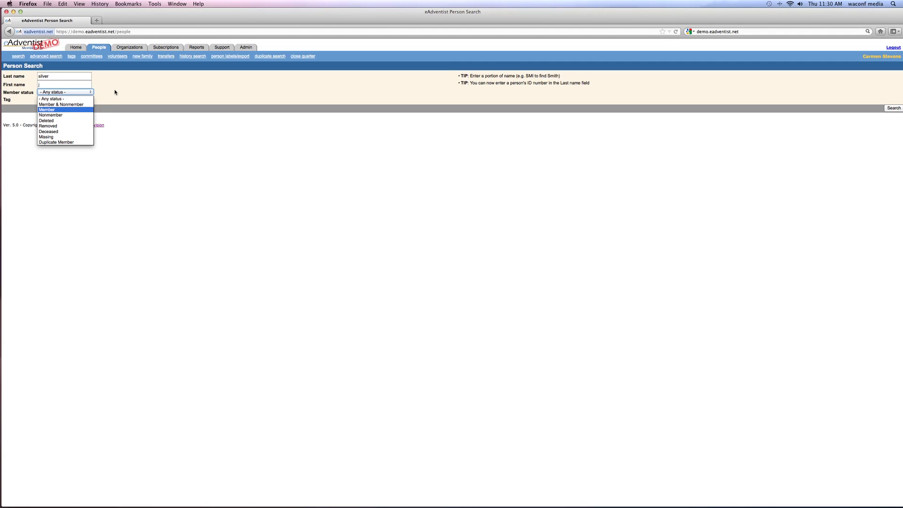
left_click(93, 92)
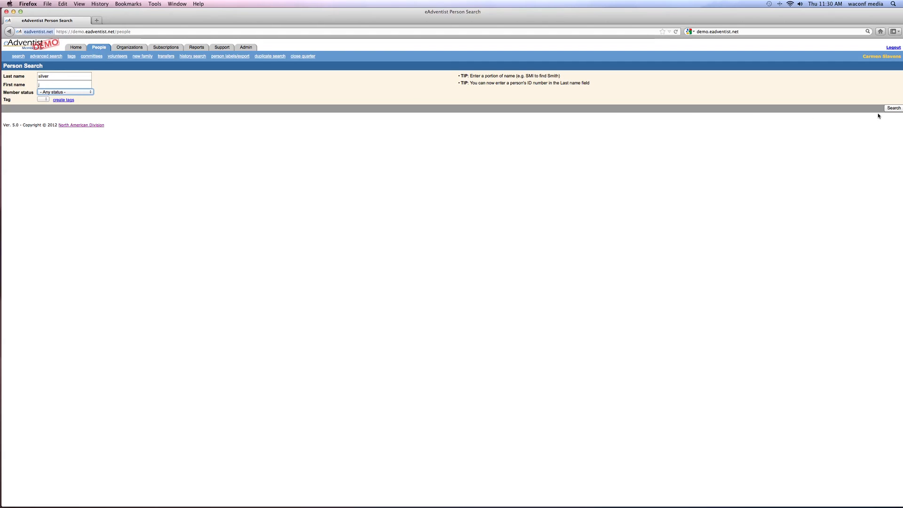
left_click(889, 109)
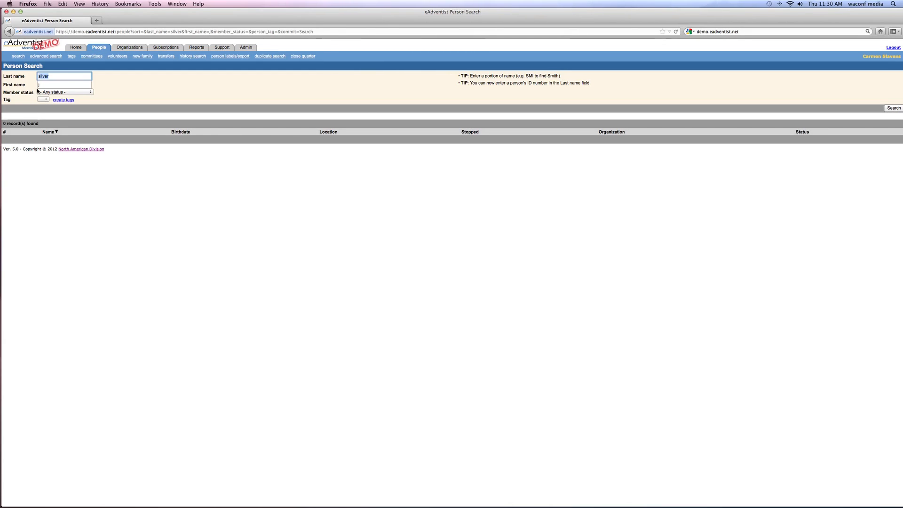
Clear the first name criterion and repeat the people search using only the last name.
key("Tab")
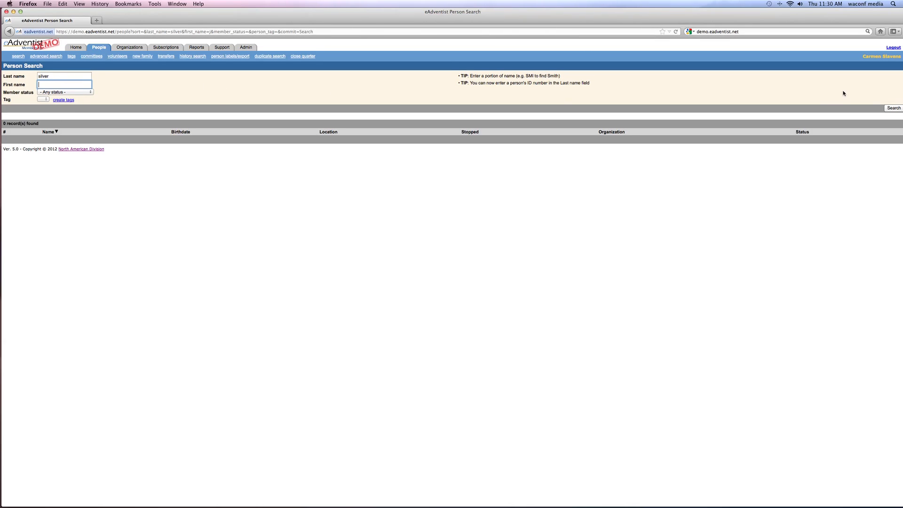
left_click(888, 108)
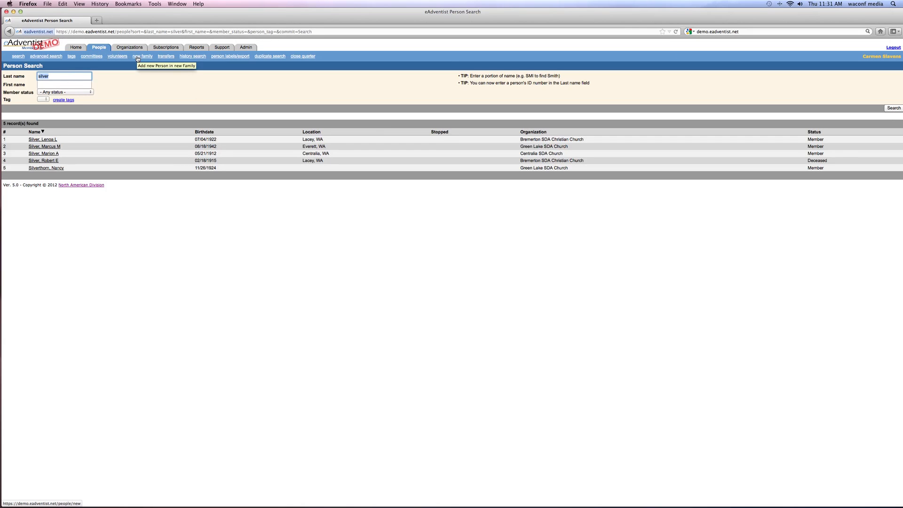
Start a new person record in a new family and enter the person's last and first names.
left_click(137, 58)
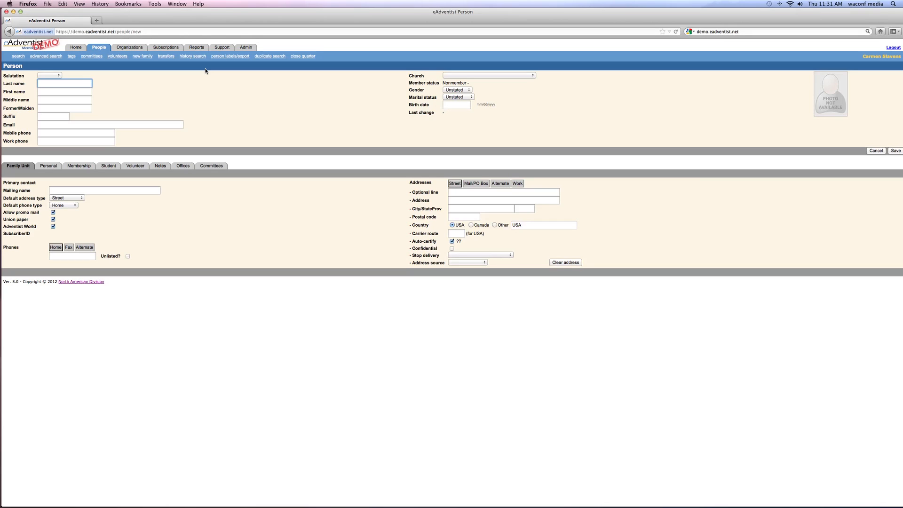
left_click(68, 92)
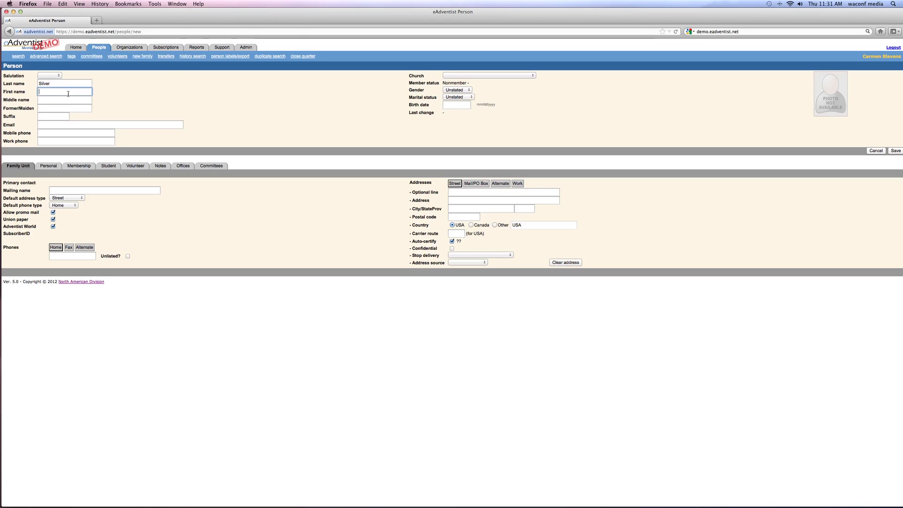
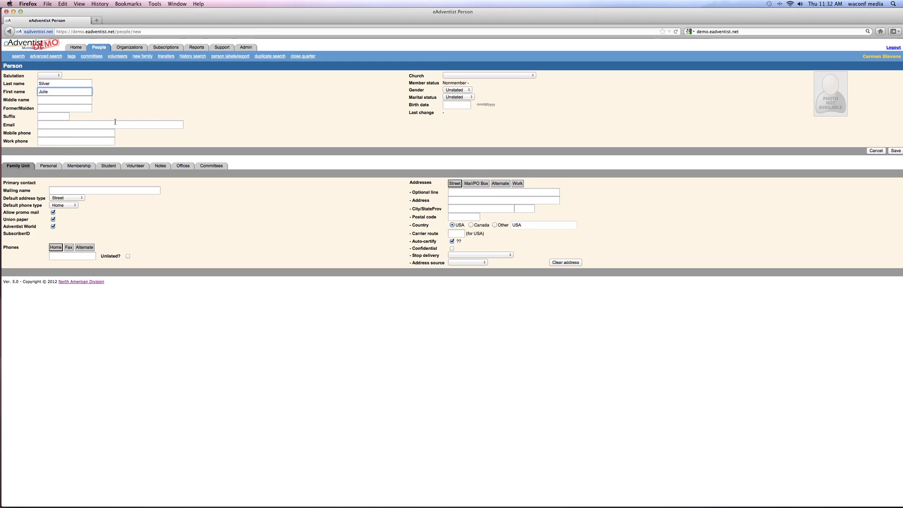
Assign the person to Auburn Adventist Academy Church, with gender Female, marital status Single and the person's birth date.
left_click(533, 77)
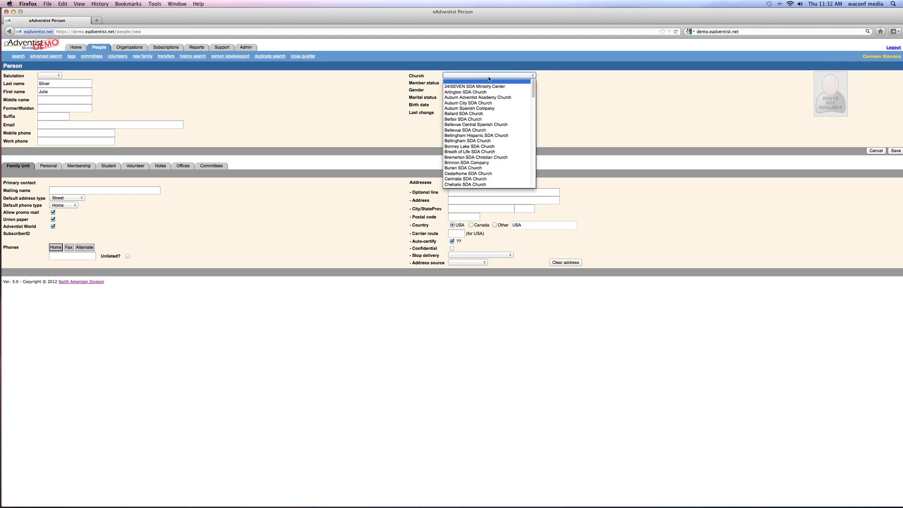
left_click(470, 97)
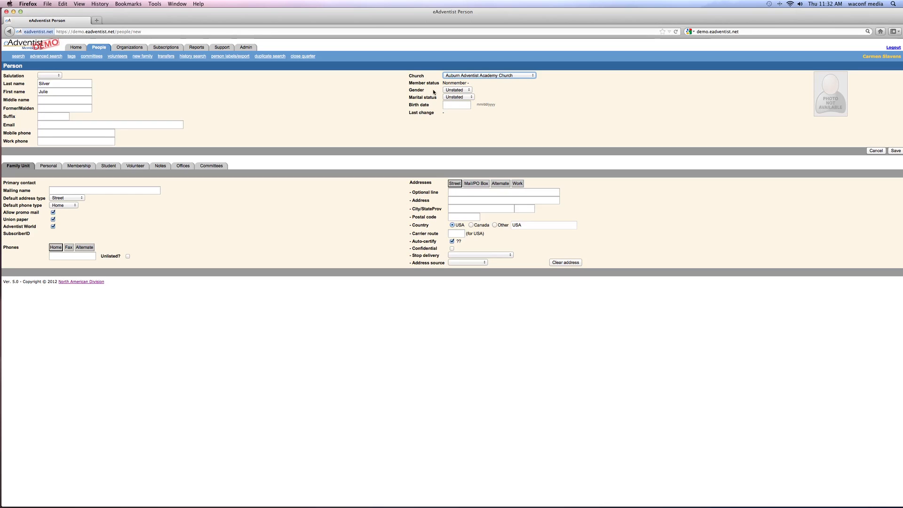
left_click(469, 90)
left_click(461, 98)
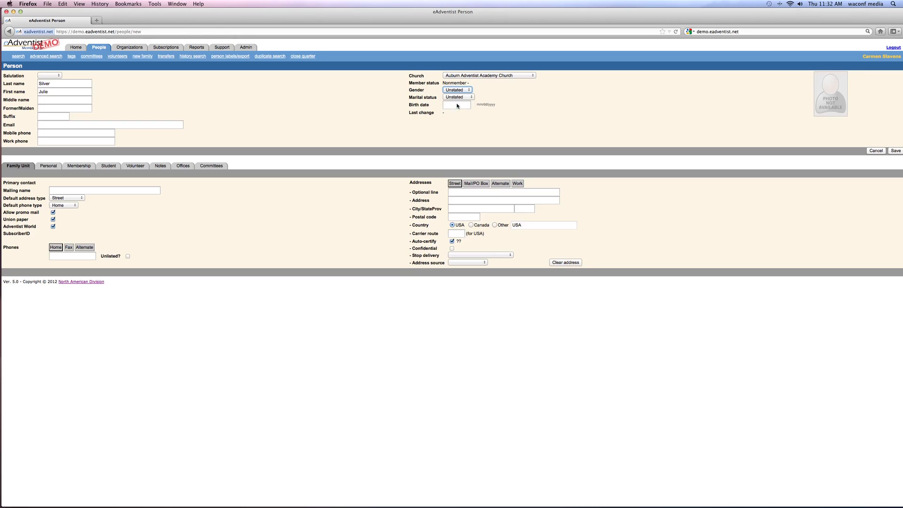
left_click(472, 97)
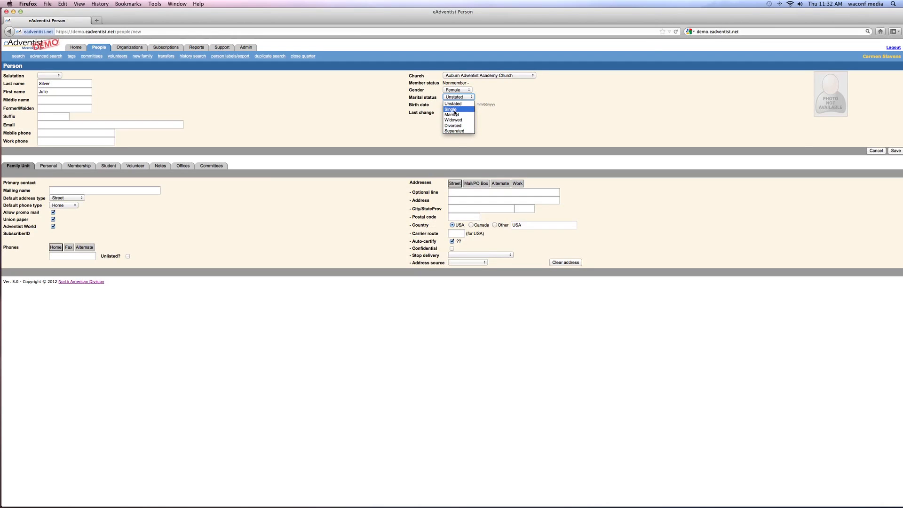
left_click(455, 110)
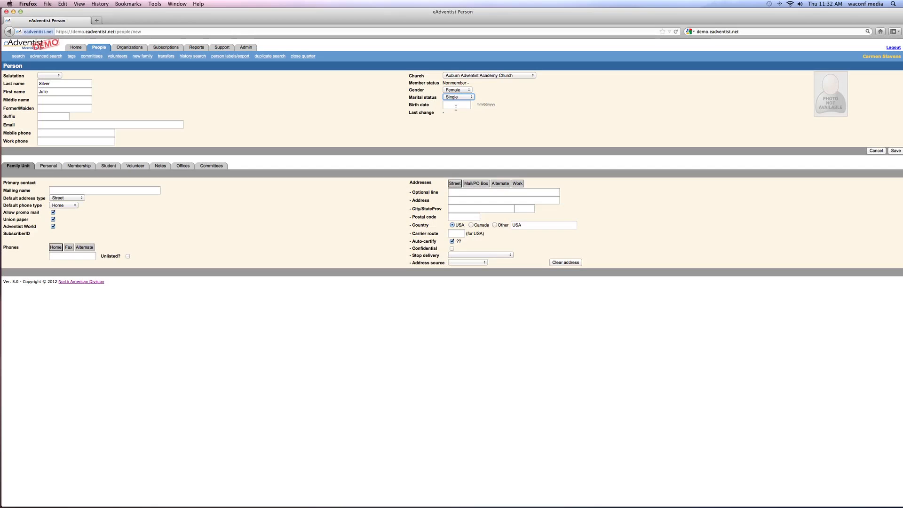
left_click(455, 108)
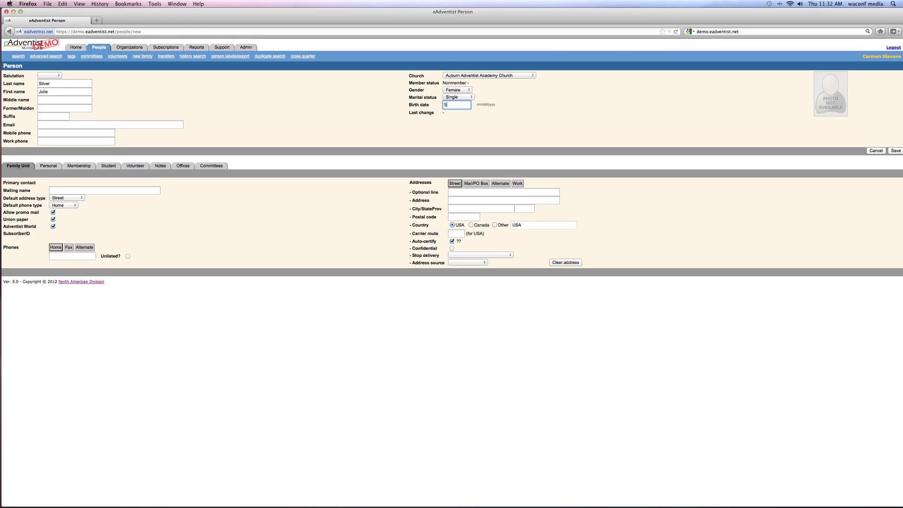
type("5/5/79")
Enter the person's street address line, correcting the street direction.
left_click(455, 200)
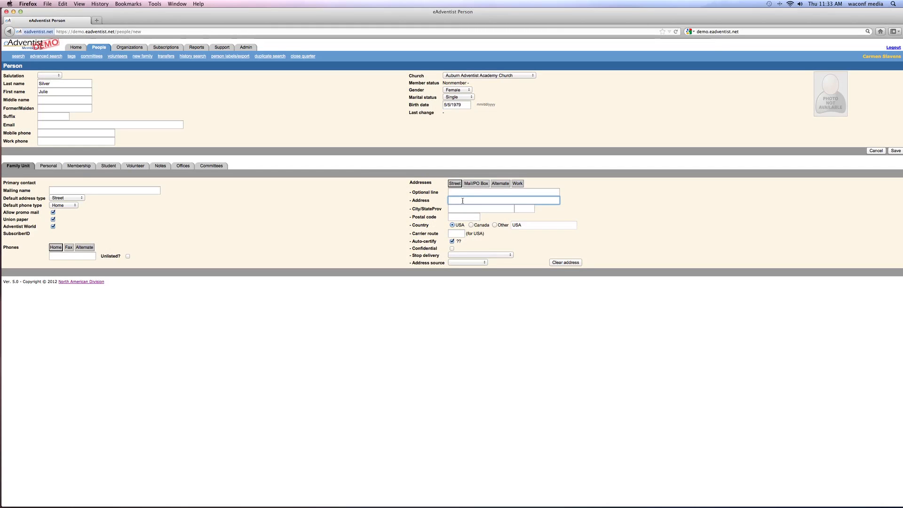
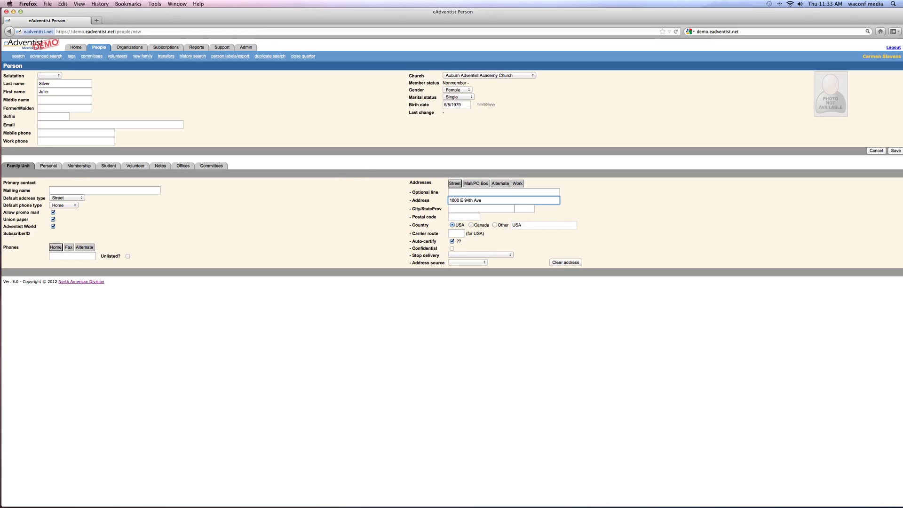
key("Tab")
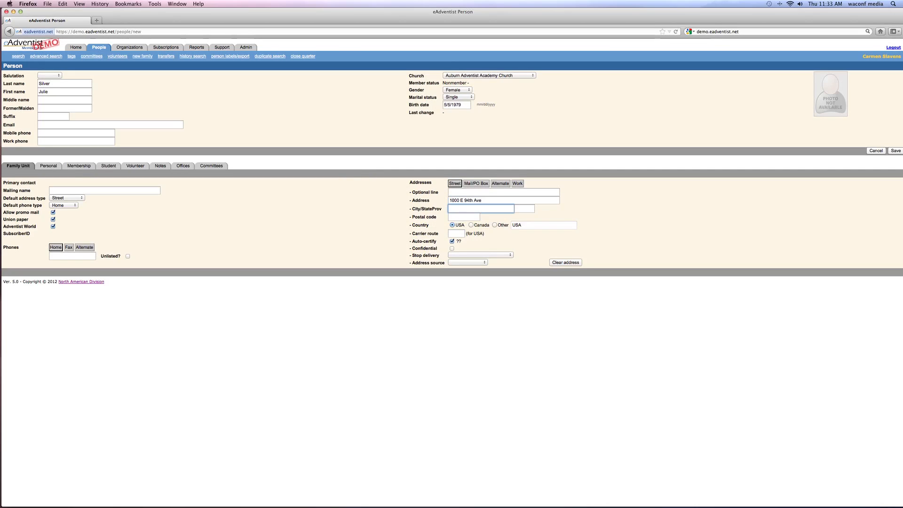
Complete the street address with the person's city, state and postal code.
type("Auburn")
key("Tab")
type("WA")
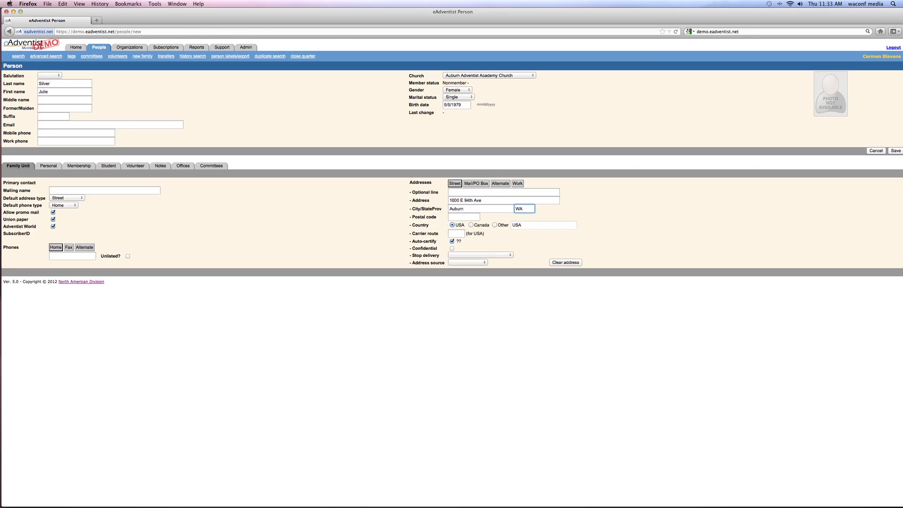
key("Tab")
type("98092")
Enter the family's home phone number, keeping the Union paper subscription enabled, and save the new person record.
left_click(53, 220)
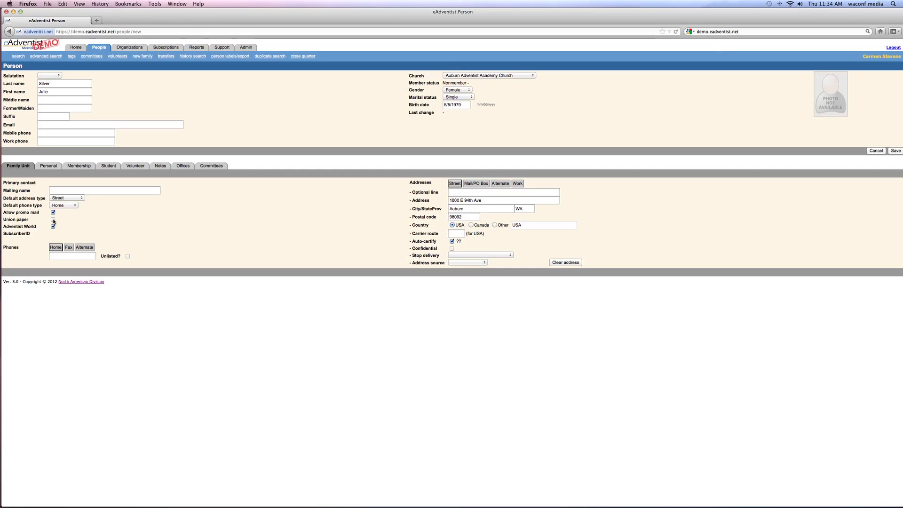
left_click(53, 219)
left_click(69, 257)
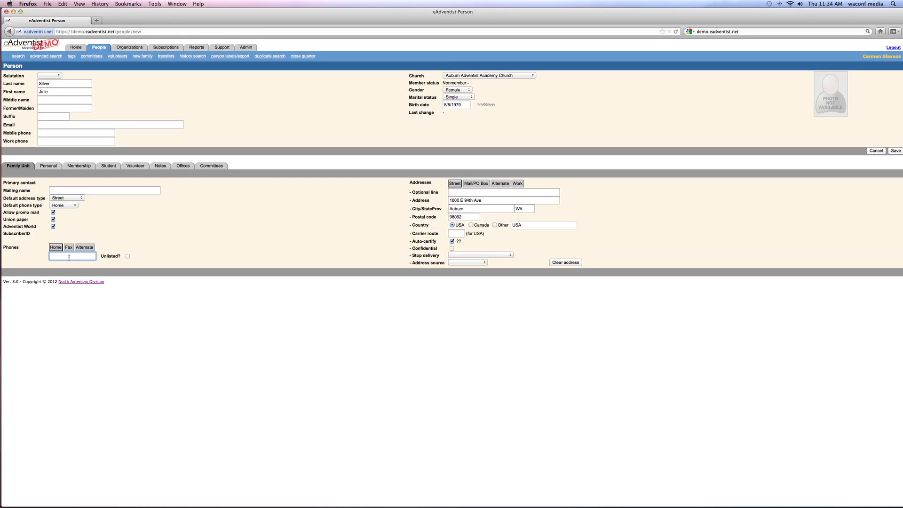
type("206")
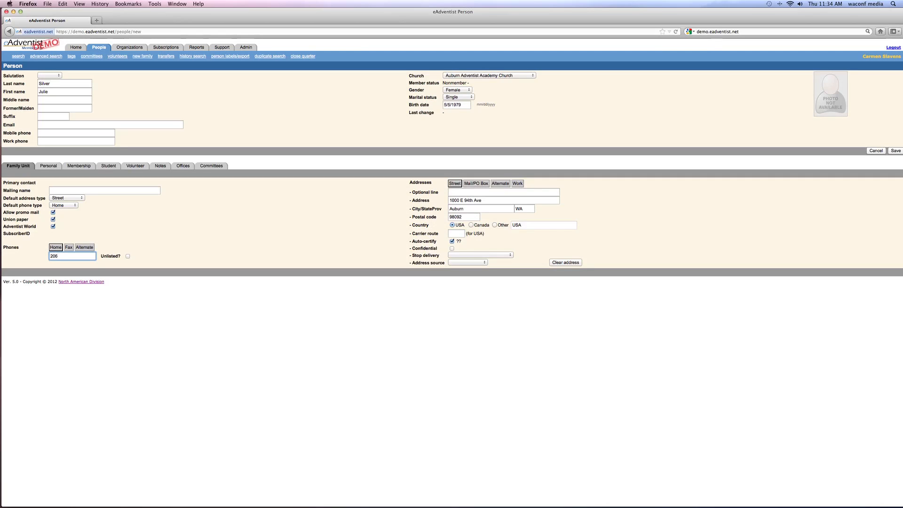
type("-")
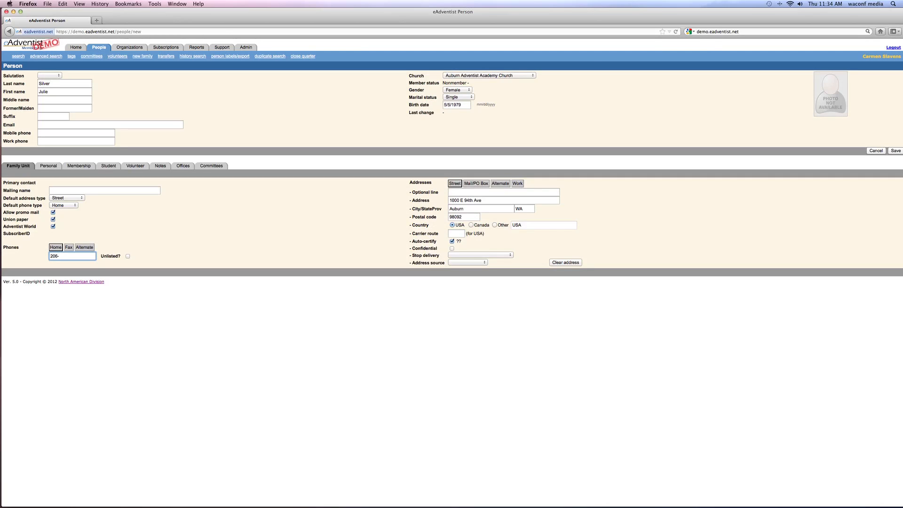
type("555-1212")
left_click(890, 151)
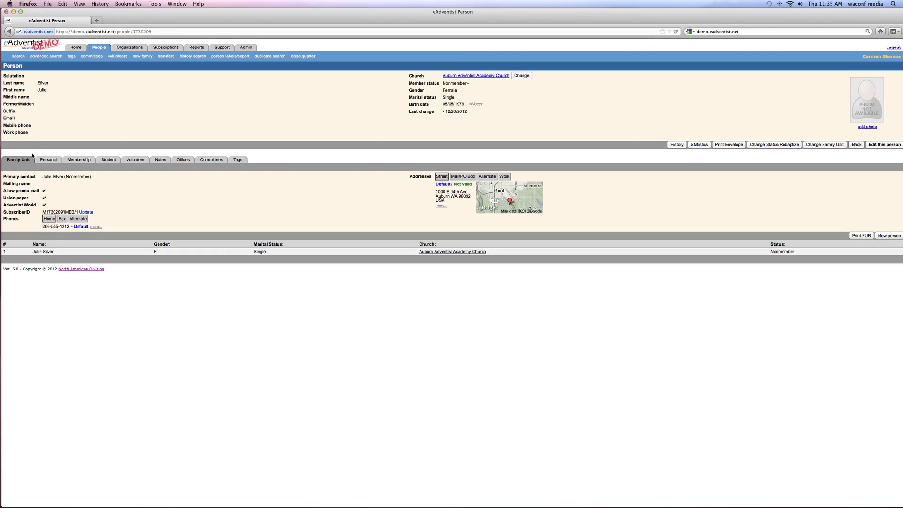
Review the saved person's Personal, Membership, Student, Volunteer, Notes, Offices, Committees and Tags details, and return to the Family Unit details.
left_click(46, 161)
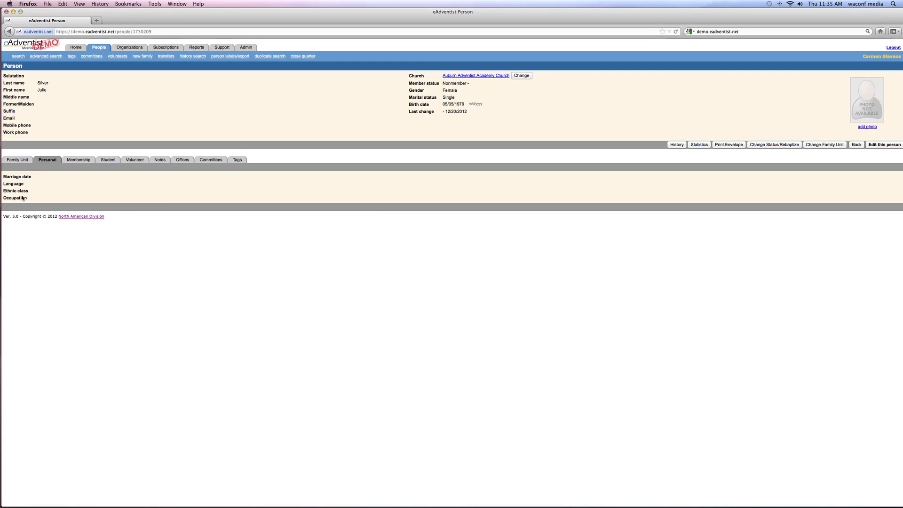
left_click(77, 161)
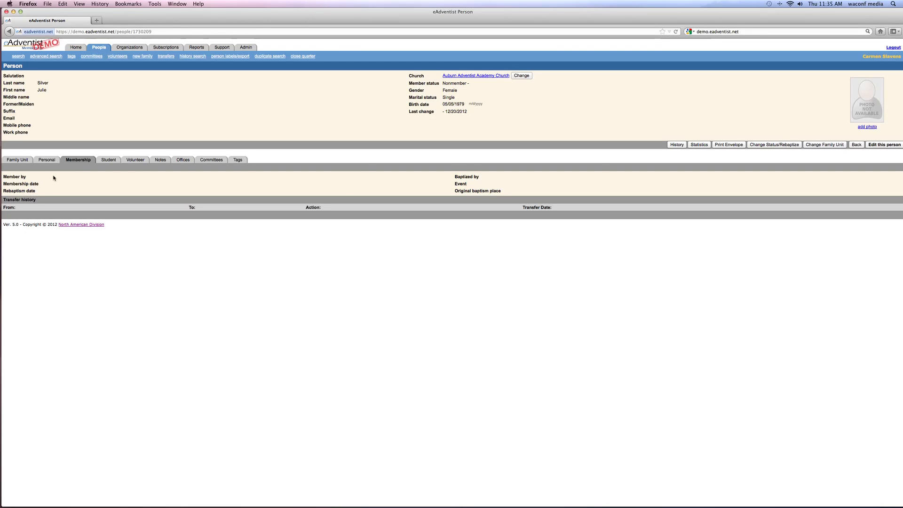
left_click(107, 159)
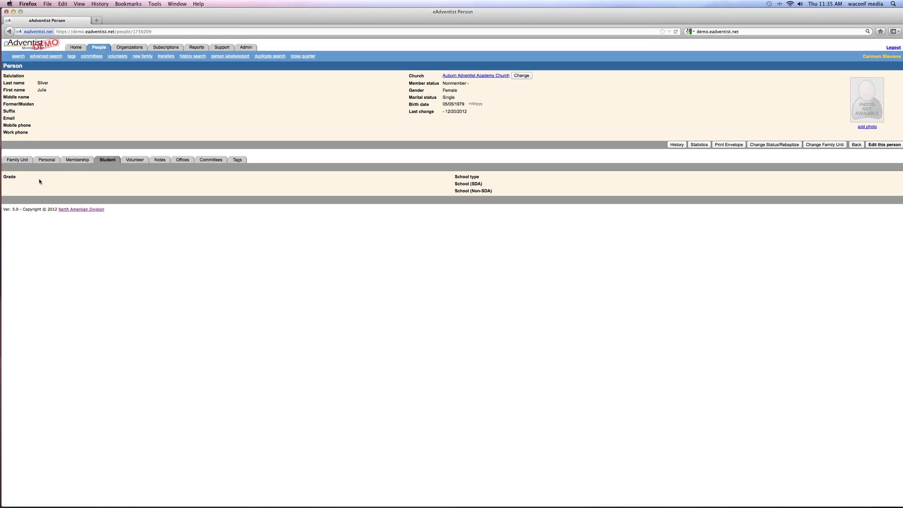
left_click(131, 161)
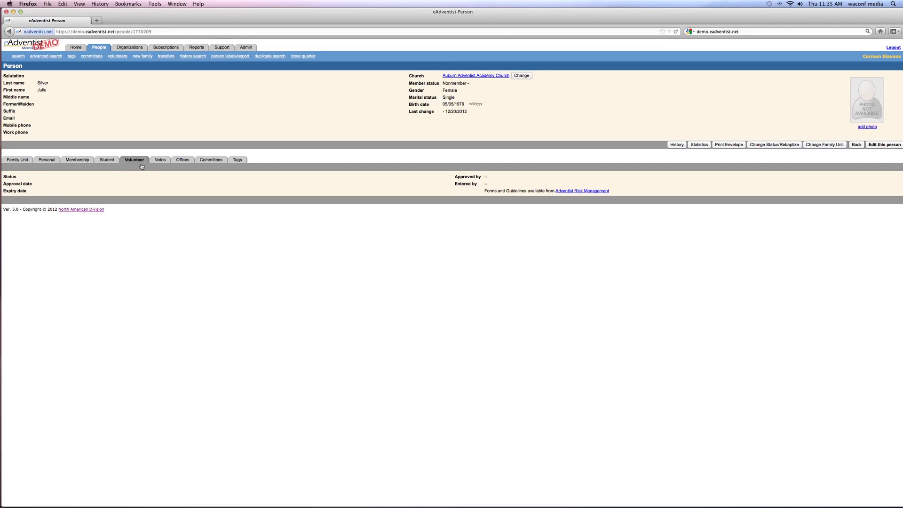
left_click(156, 160)
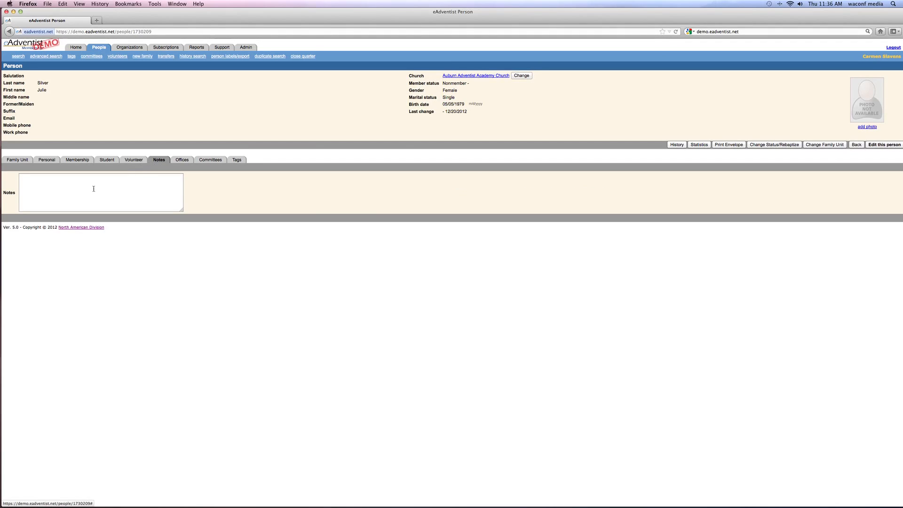
left_click(26, 183)
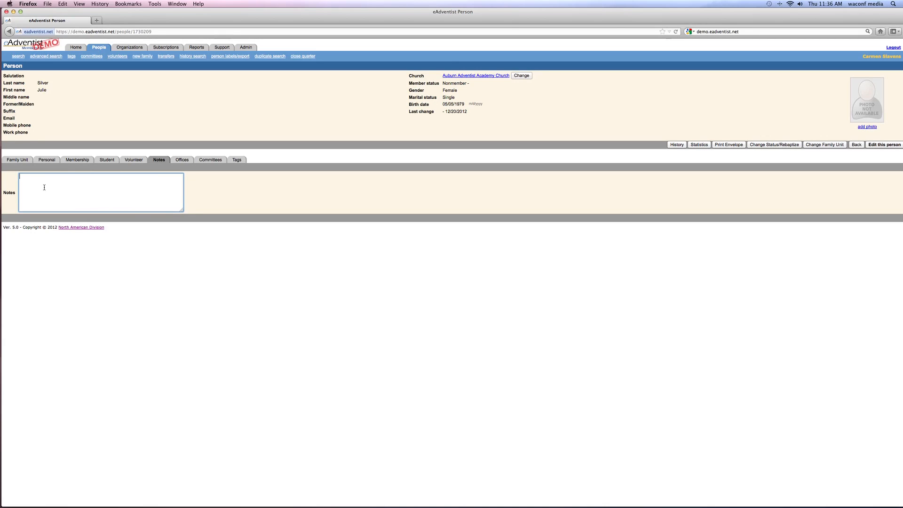
left_click(181, 160)
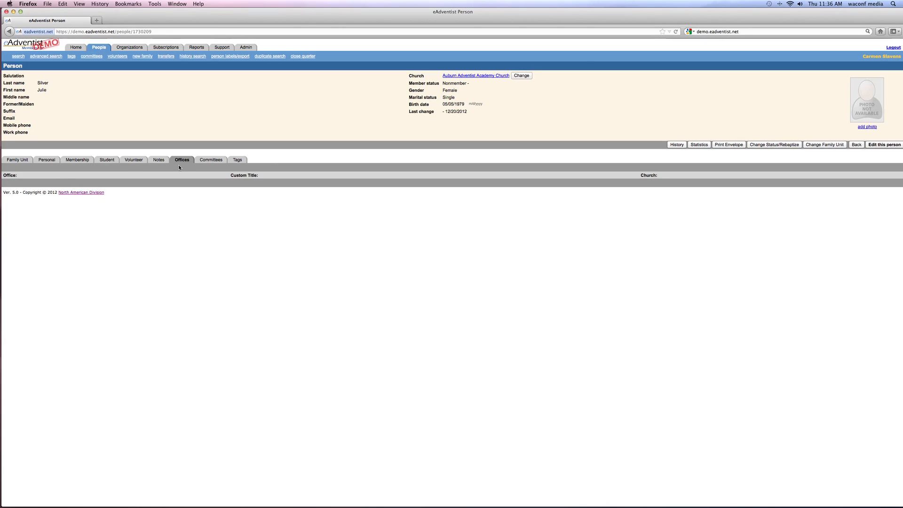
left_click(212, 160)
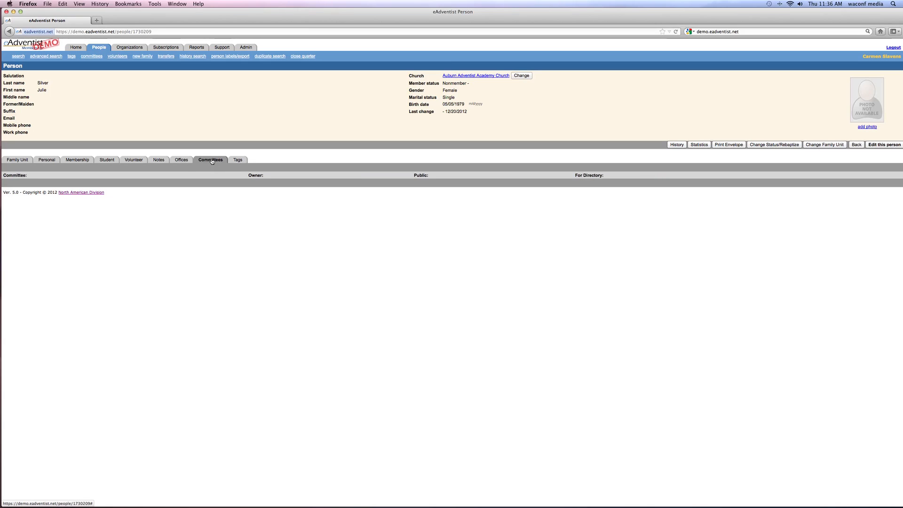
left_click(234, 161)
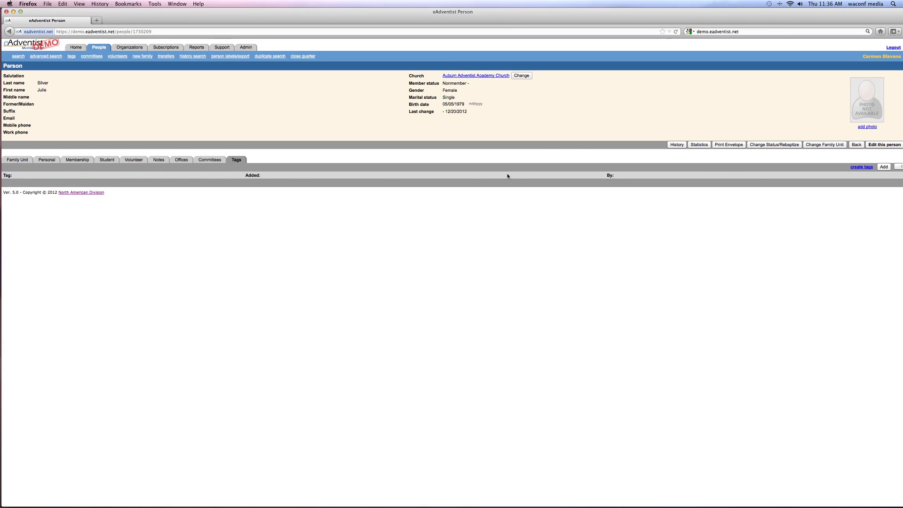
left_click(15, 161)
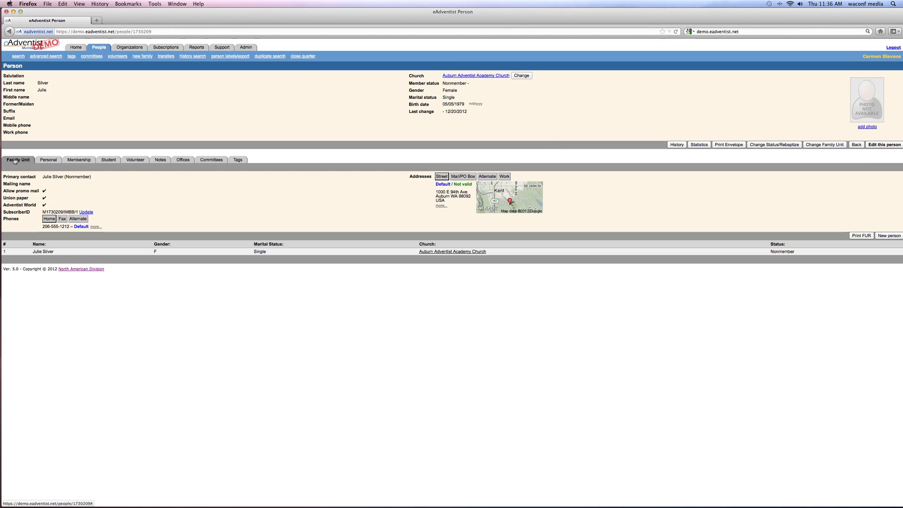